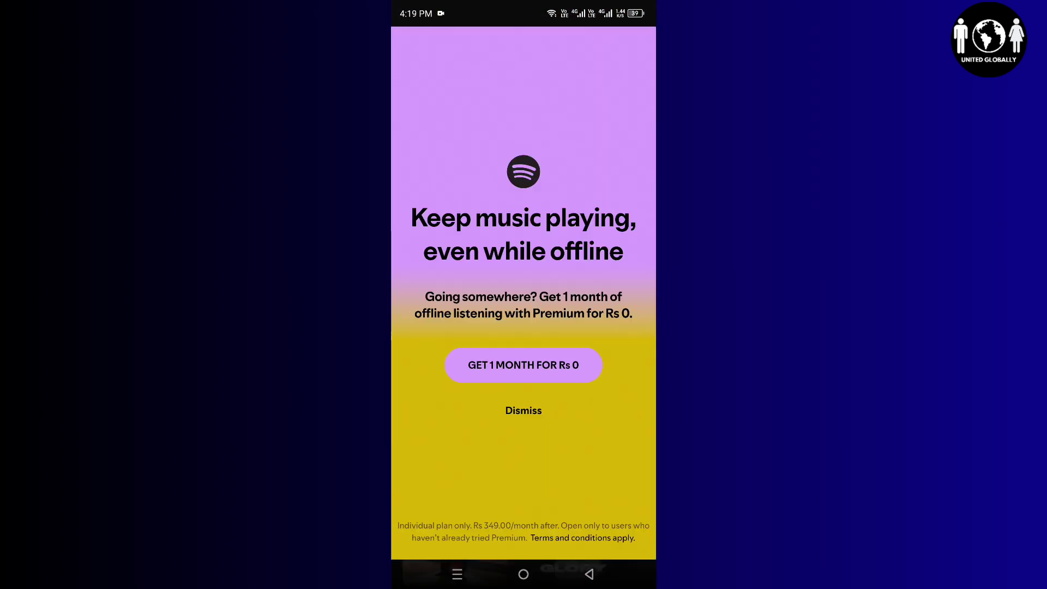
# Step: Dismiss the 'Keep music playing, even while offline' Premium promo
pyautogui.click(525, 405)
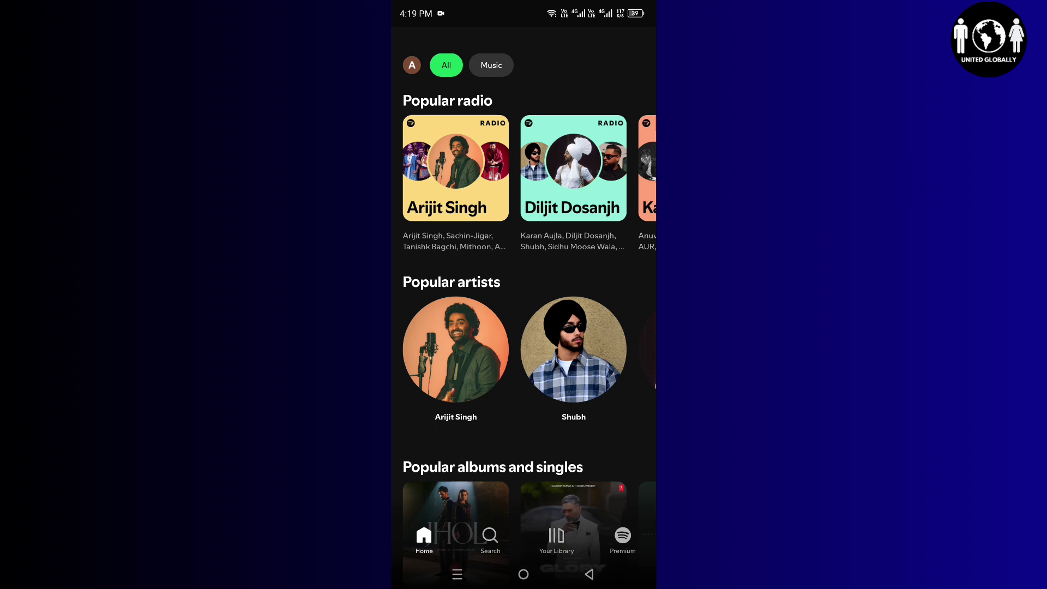
# Step: Open 'Settings and privacy' from the profile side panel
pyautogui.click(412, 66)
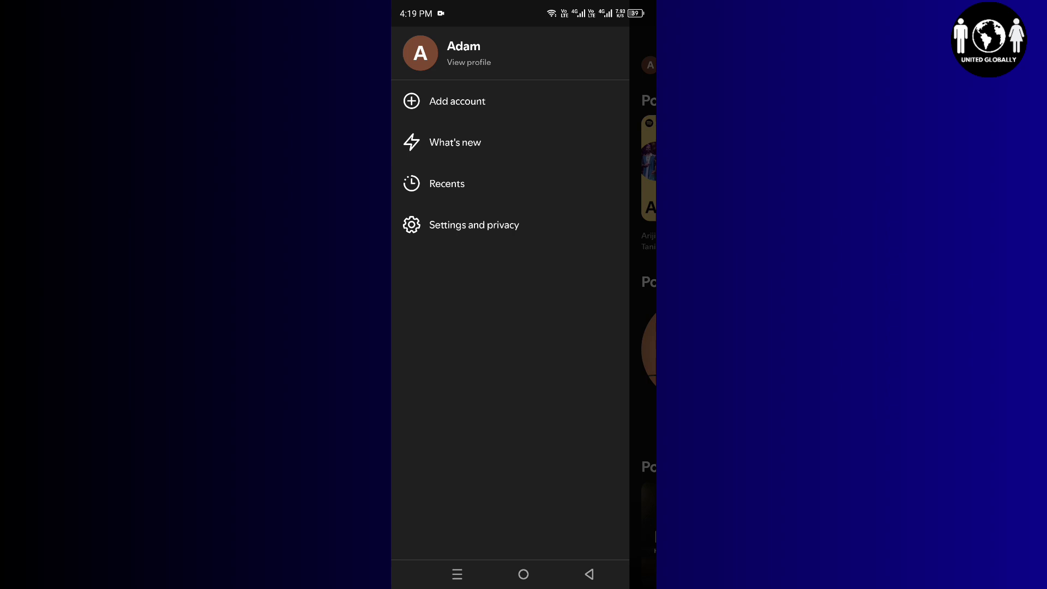
pyautogui.click(473, 225)
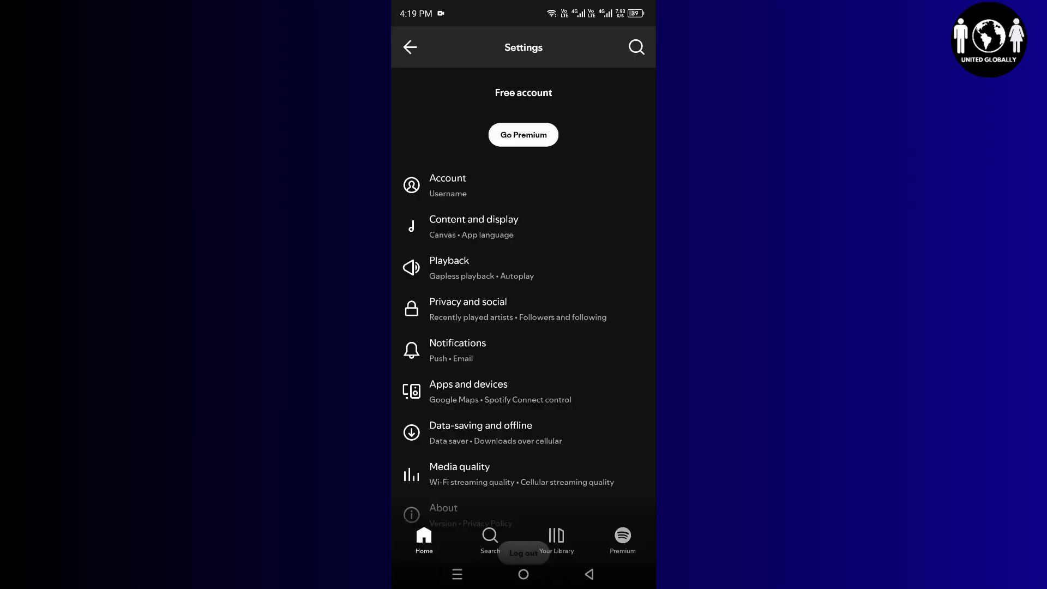
# Step: Clear and confirm Spotify's cache under Data-saving and offline, leaving it at 0.0 MB
pyautogui.click(480, 431)
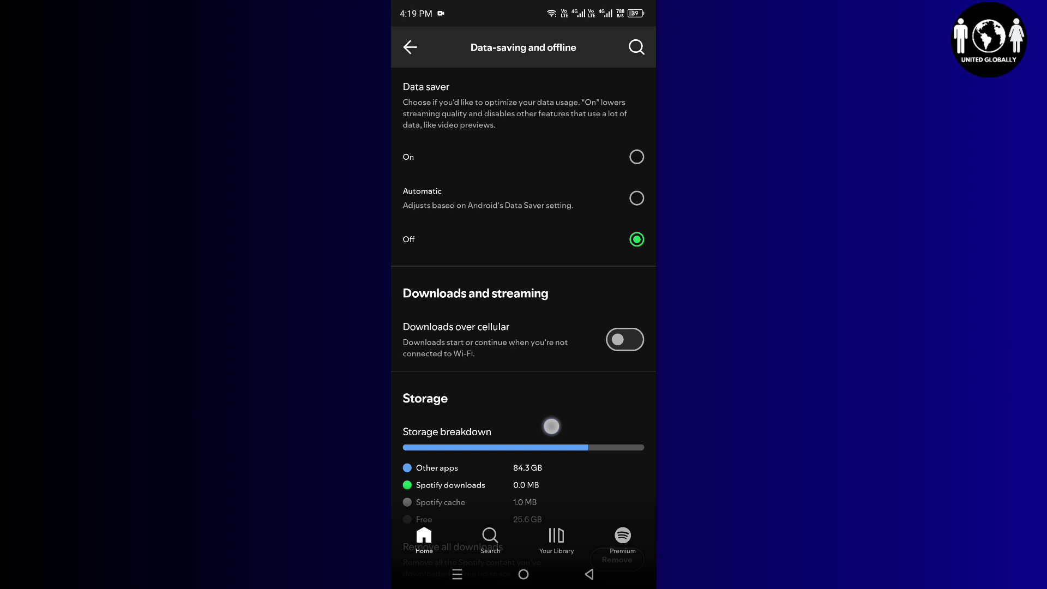
pyautogui.scroll(-4, 523, 368)
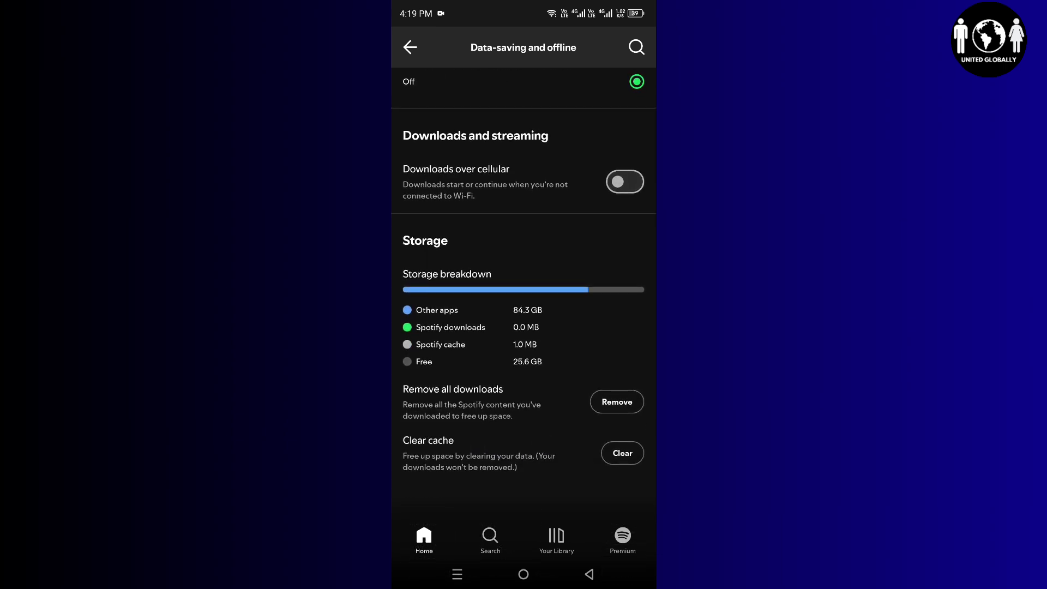
pyautogui.click(623, 453)
pyautogui.click(523, 321)
# Step: Go back to the phone's home screen and launch Google Play Store
pyautogui.click(523, 574)
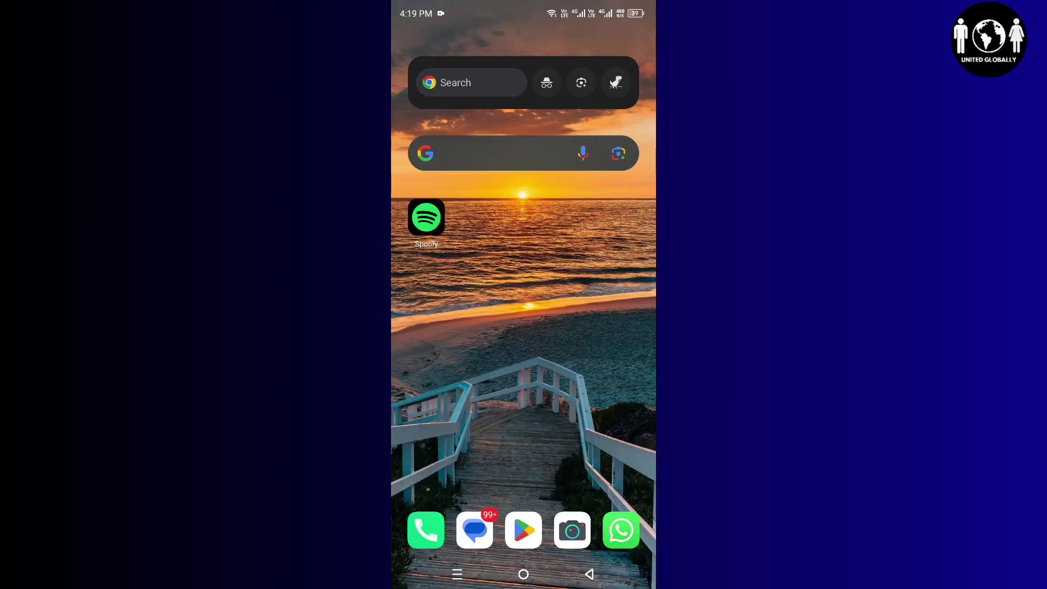
pyautogui.click(523, 529)
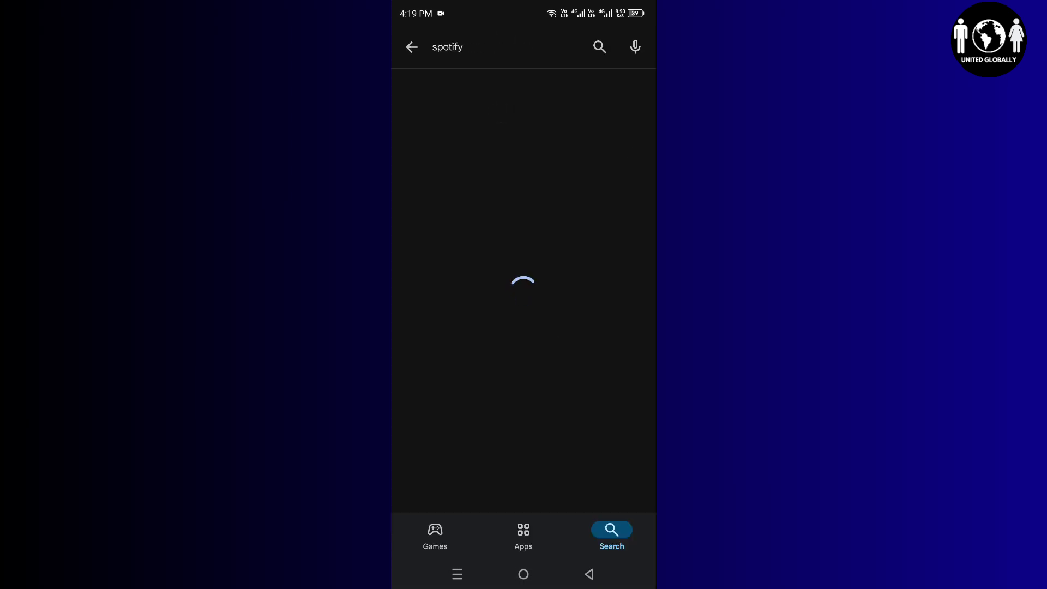
# Step: Open Spotify's store page, start an uninstall, and cancel the 'Uninstall this app?' prompt
pyautogui.click(421, 288)
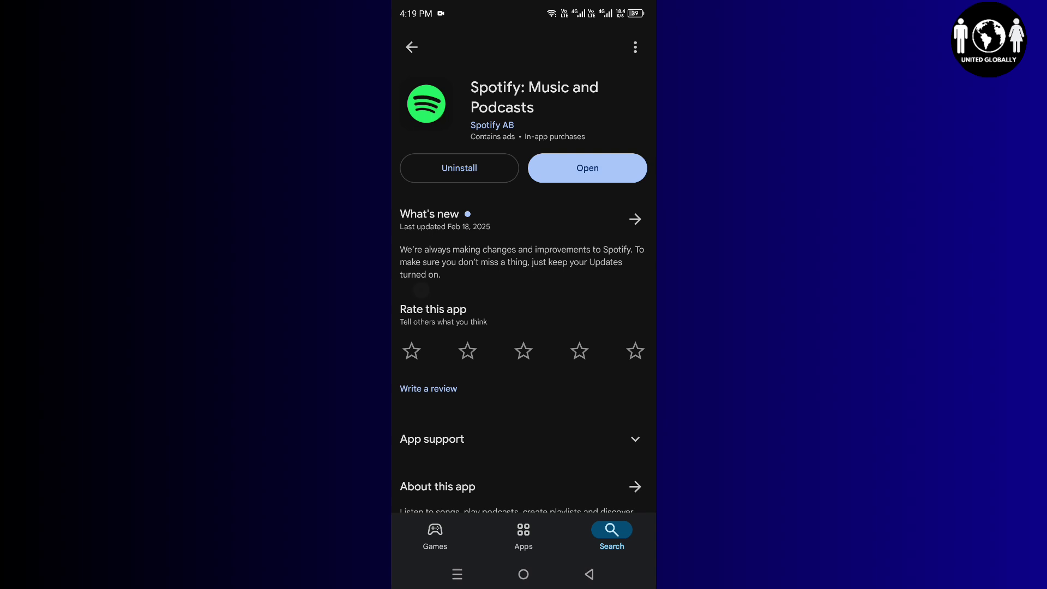
pyautogui.click(481, 163)
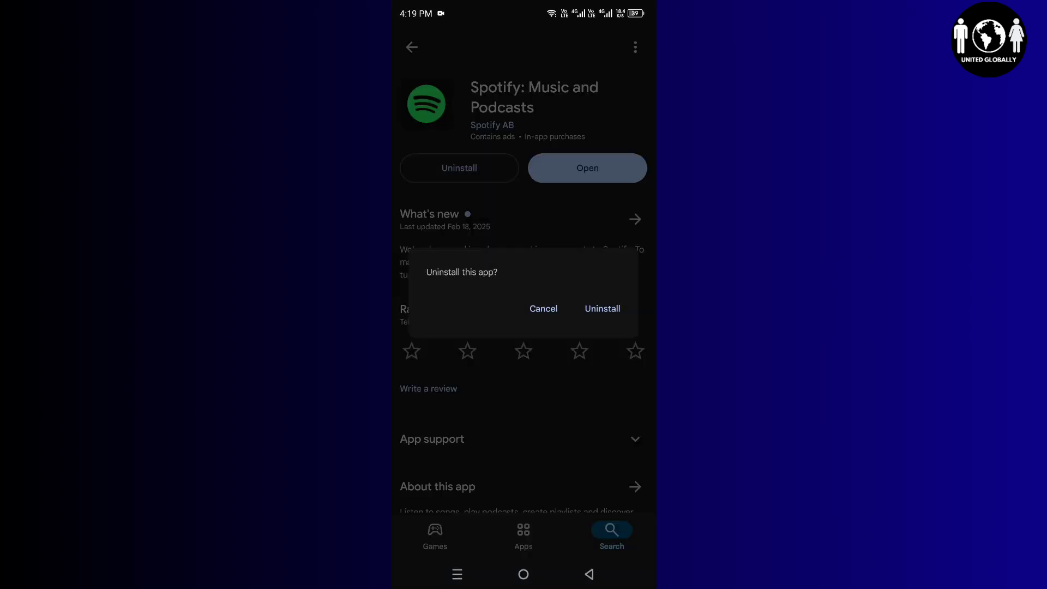
pyautogui.click(553, 441)
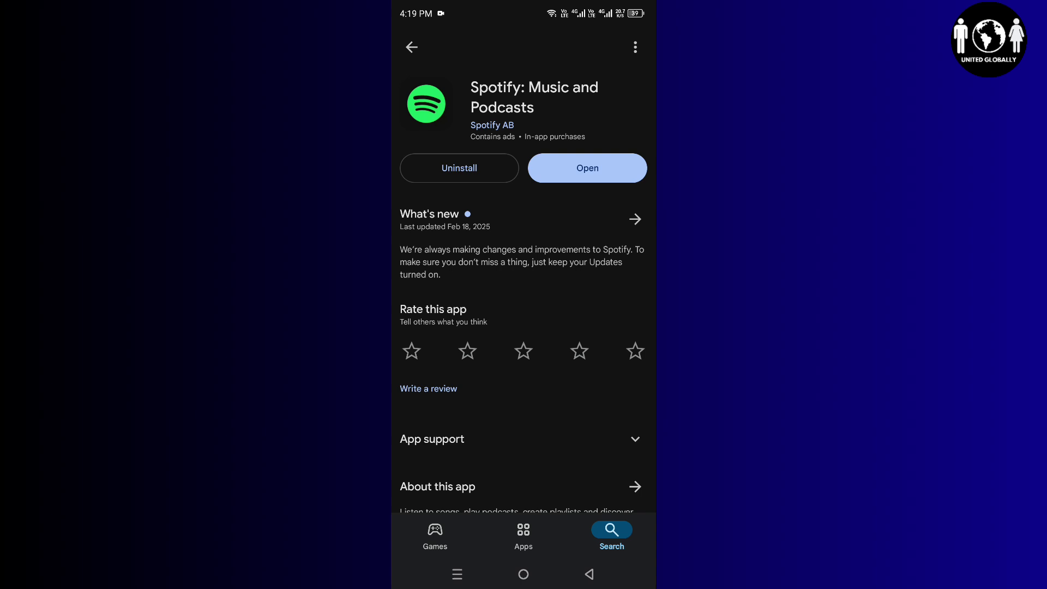
pyautogui.click(523, 574)
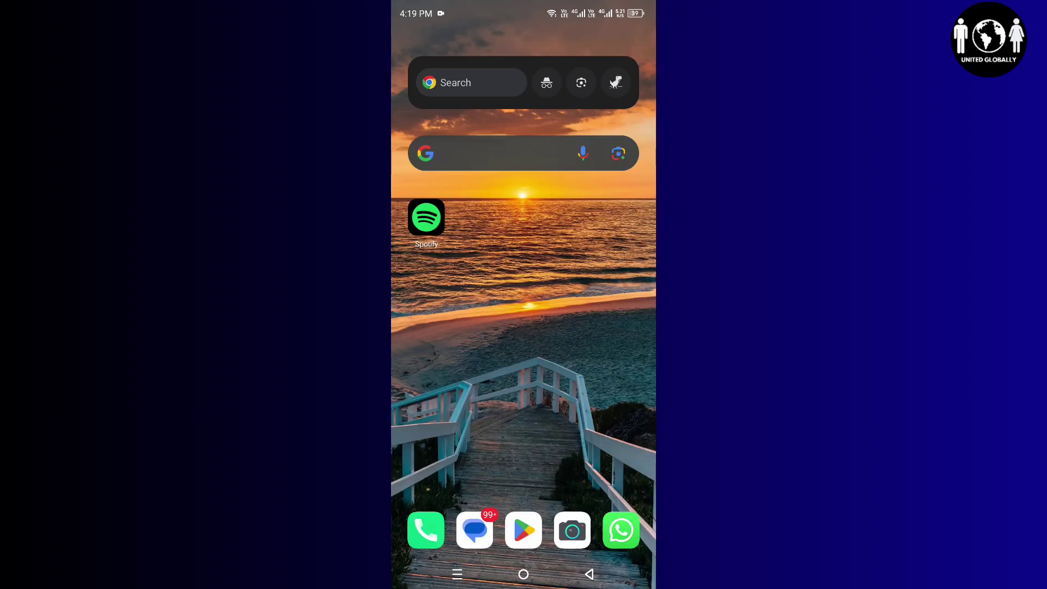